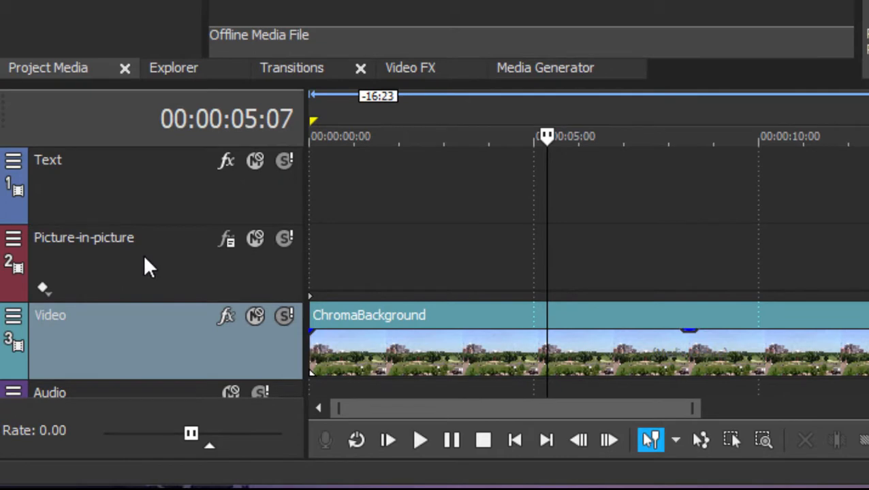
- Delete the Picture-in-picture track and place ChromaKeyGarbage.mp4 at the start of the Text track, above the background
right_click(94, 257)
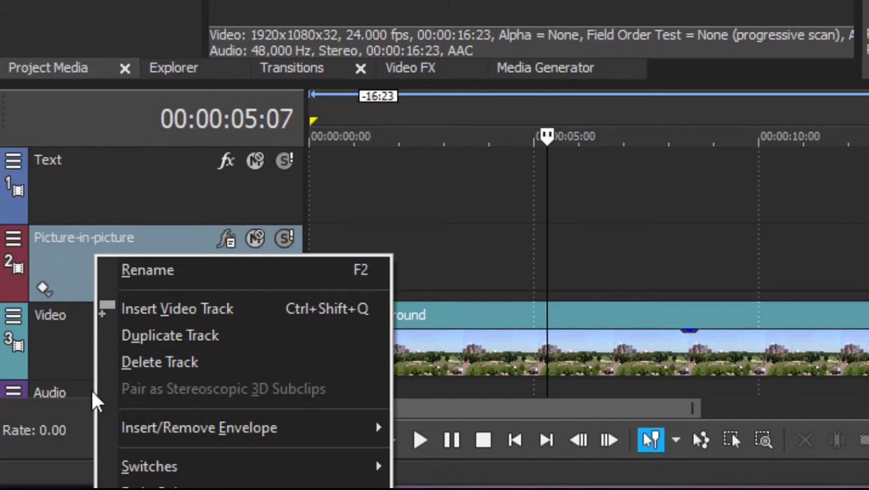
click(162, 362)
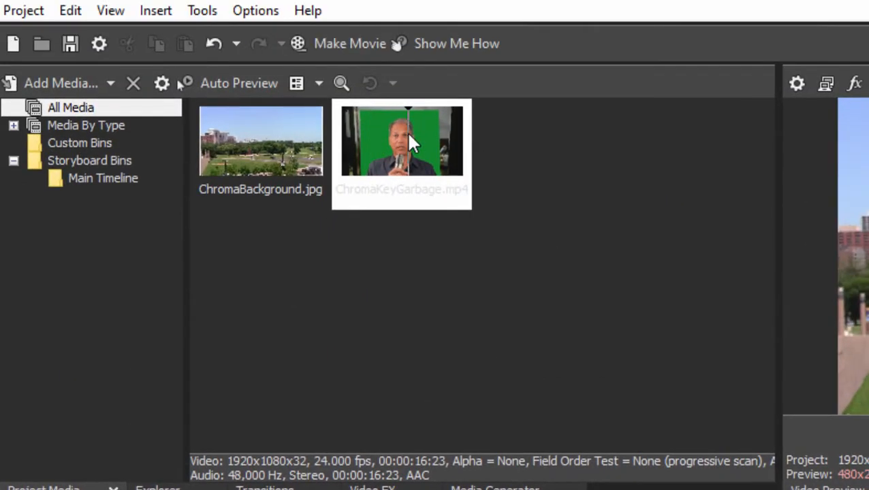
drag(418, 23, 341, 332)
drag(323, 387, 283, 489)
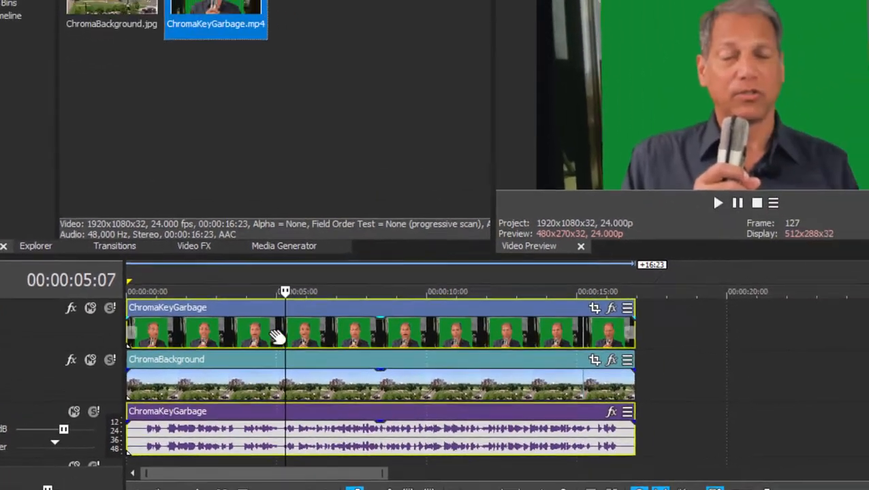
- Add the VEGAS Crop and VEGAS Chroma Keyer effects, in that order, to the ChromaKeyGarbage video event
click(374, 273)
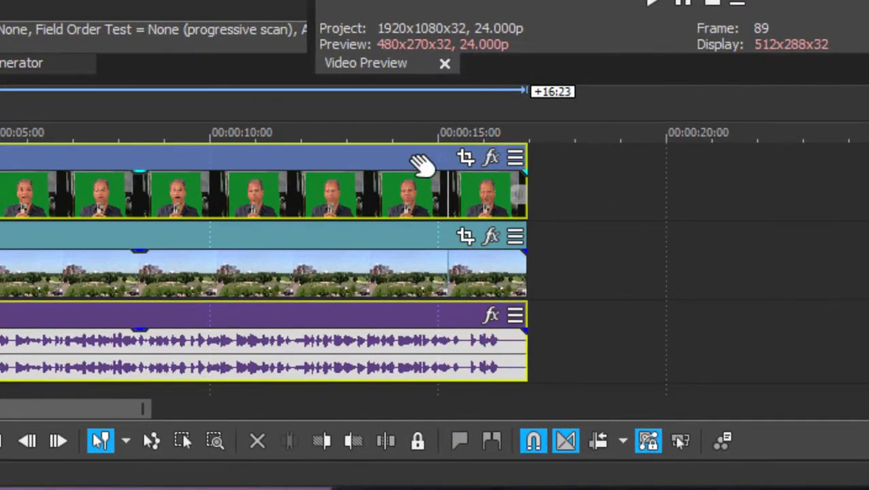
click(414, 160)
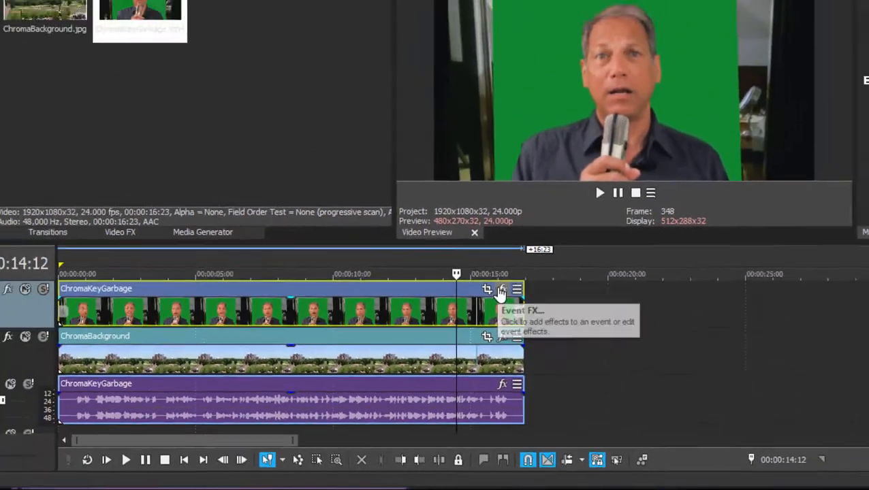
click(492, 160)
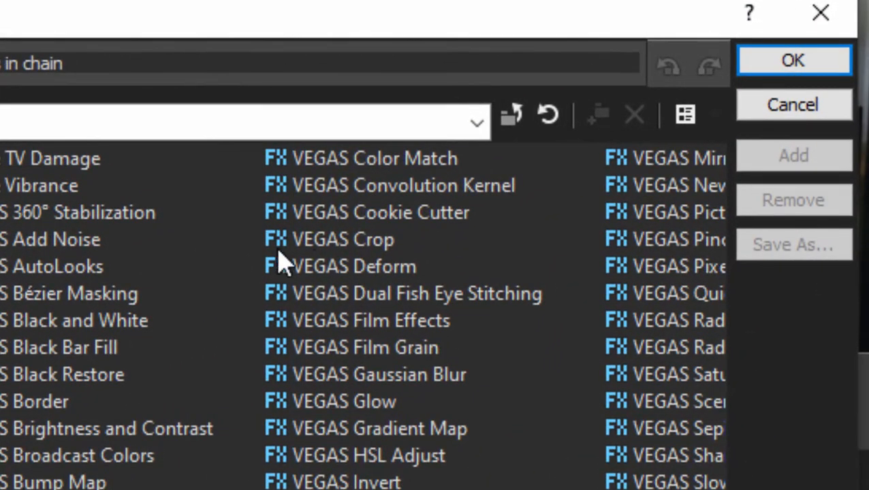
click(302, 242)
click(805, 162)
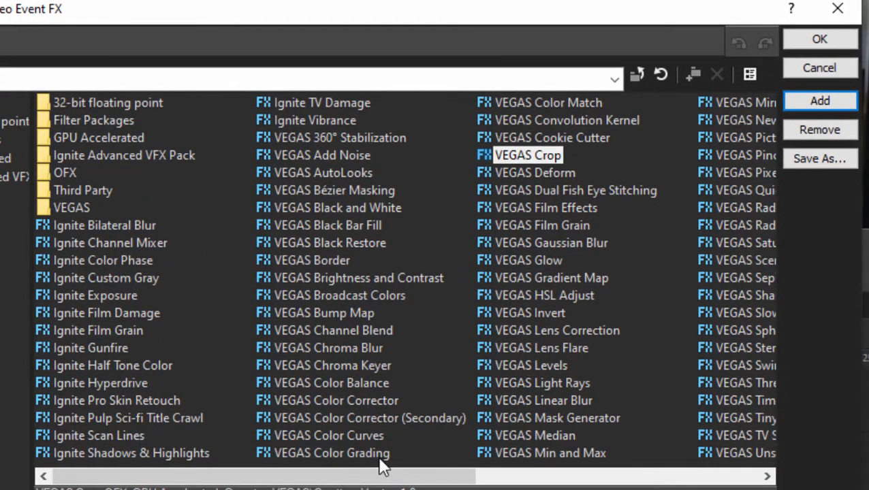
click(366, 364)
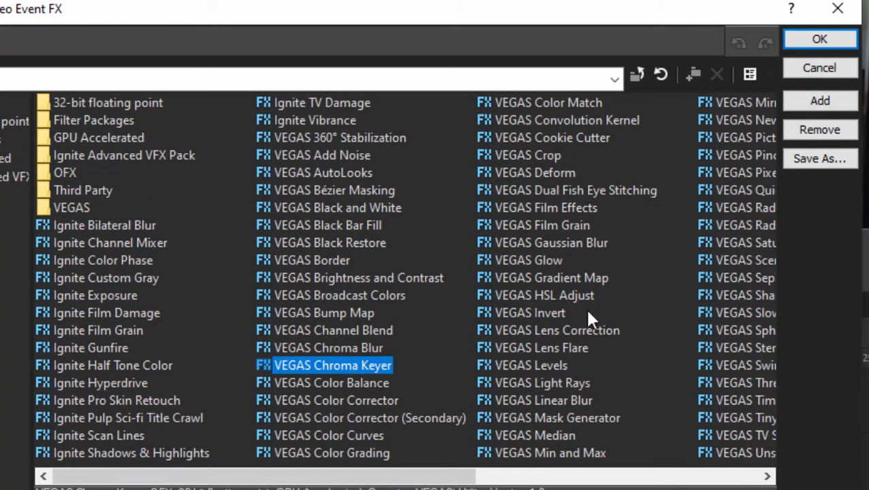
click(827, 106)
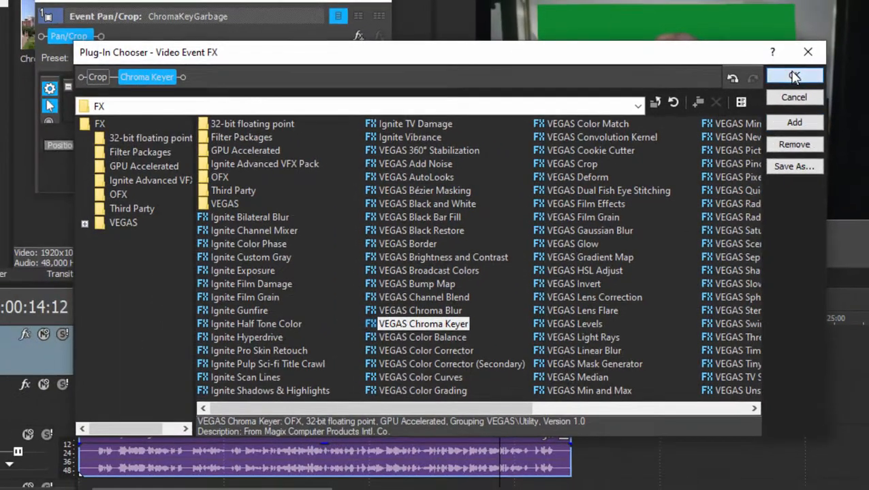
click(819, 39)
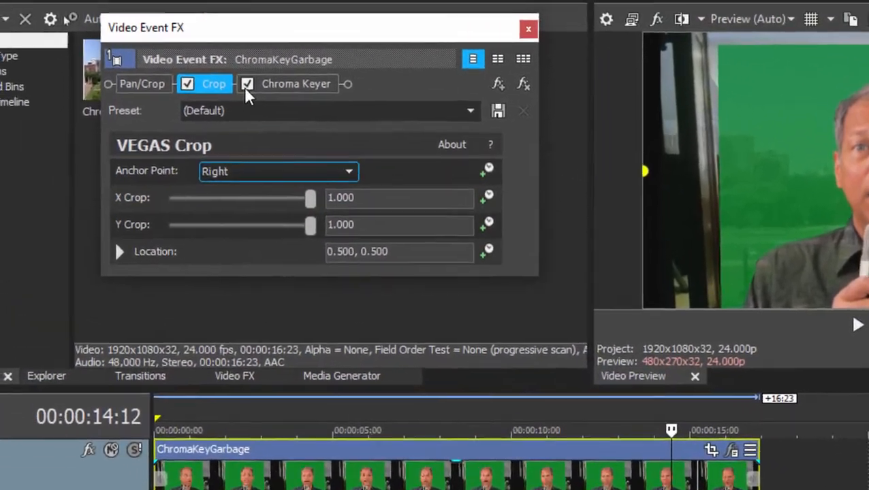
- Switch off the Chroma Keyer in the event's effect chain, and enlarge and reposition the Video Event FX window
click(191, 56)
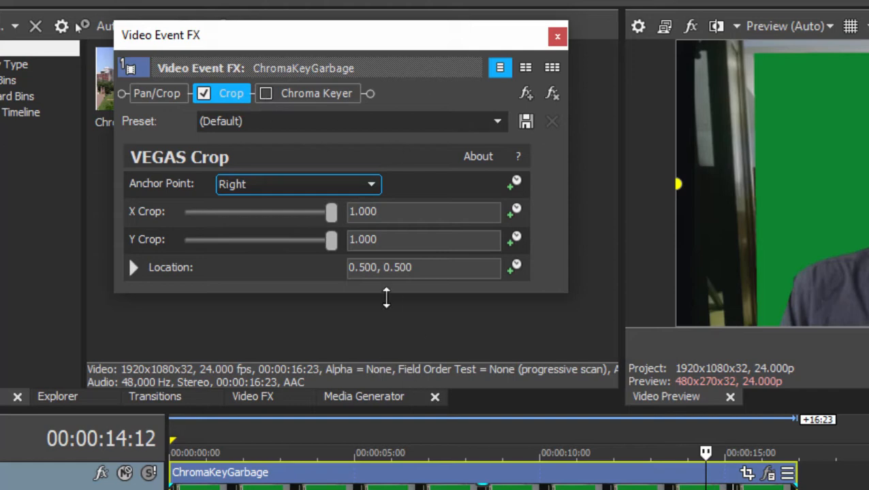
drag(386, 294, 357, 471)
drag(384, 48, 420, 24)
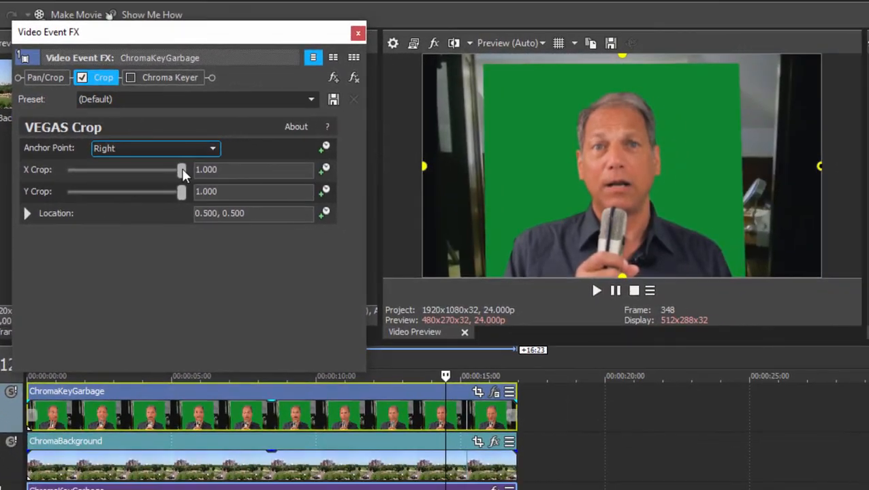
- Crop the clip's sides and top to the green screen area, with X Crop about 0.602 and Y Crop about 0.905
drag(367, 189, 353, 187)
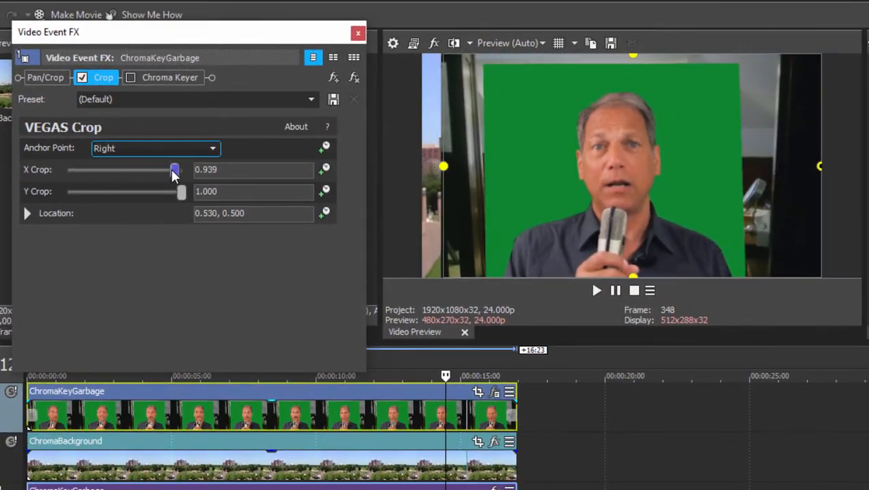
mouse_move(172, 171)
mouse_down()
mouse_move(143, 174)
mouse_move(160, 177)
mouse_up()
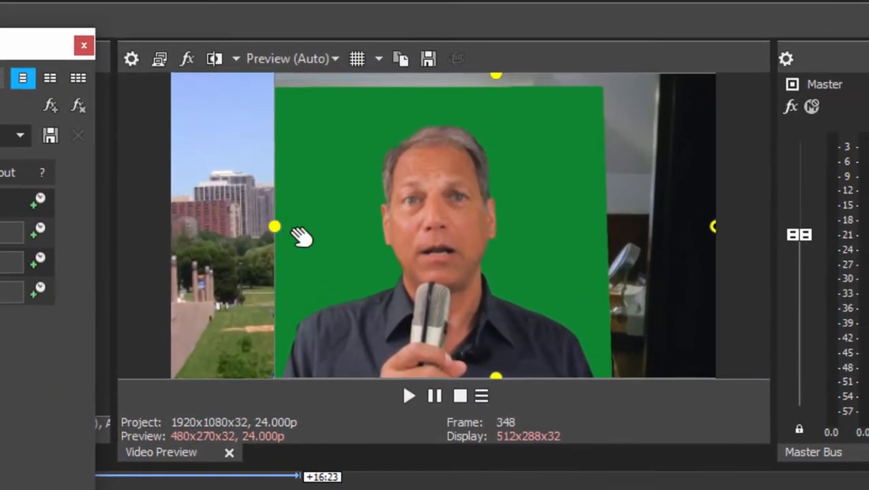
drag(712, 227, 596, 241)
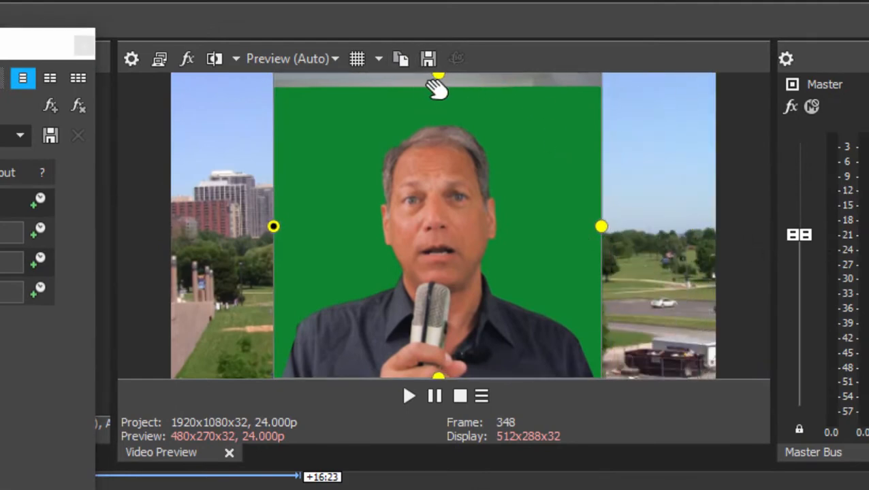
drag(437, 75, 439, 102)
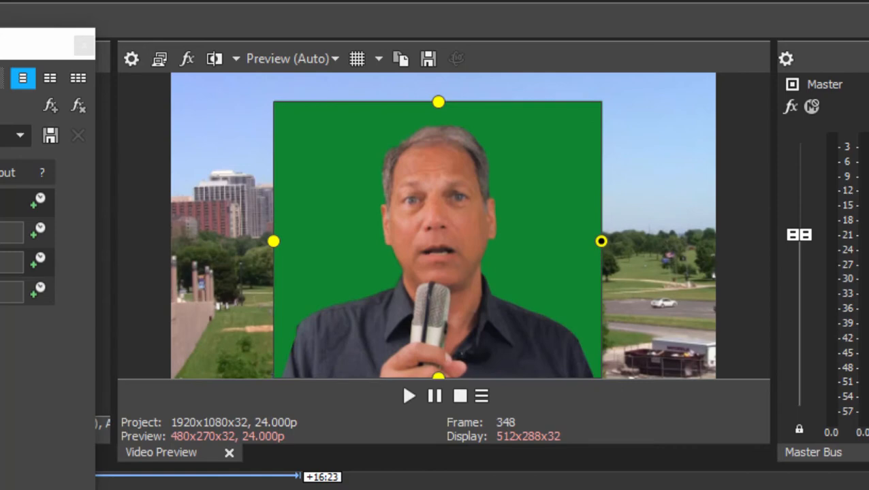
drag(225, 489, 149, 489)
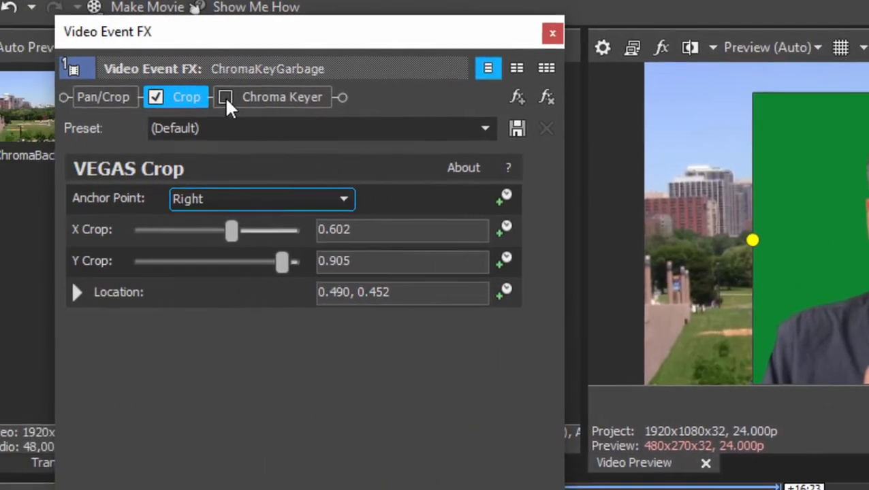
- Switch the Chroma Keyer back on and display its settings
click(229, 100)
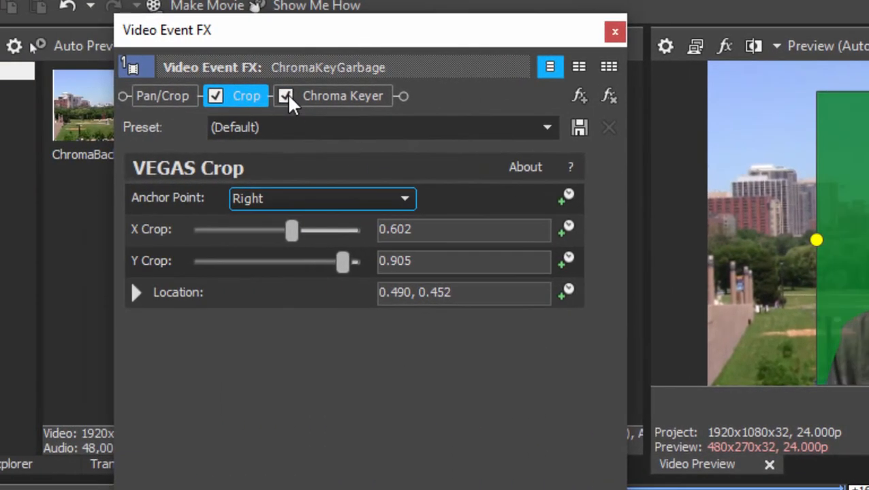
click(331, 95)
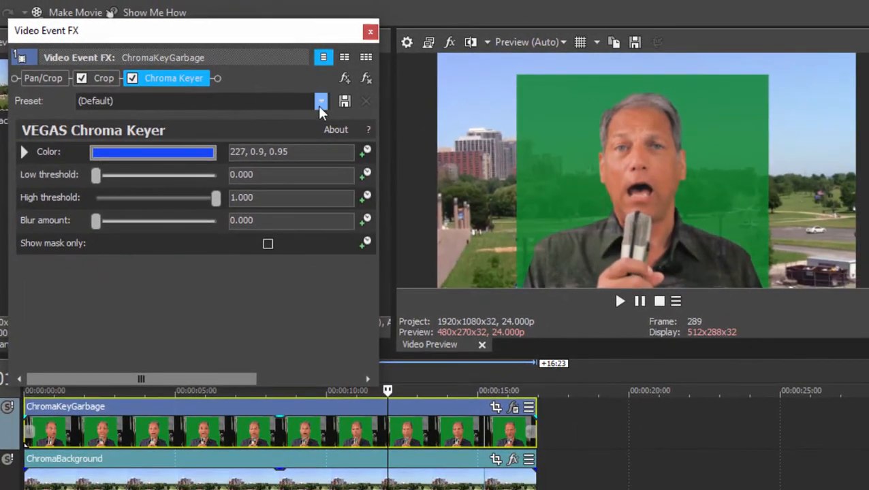
- Try the Green Screen preset on the Chroma Keyer and restore the (Default) preset
click(319, 102)
click(203, 138)
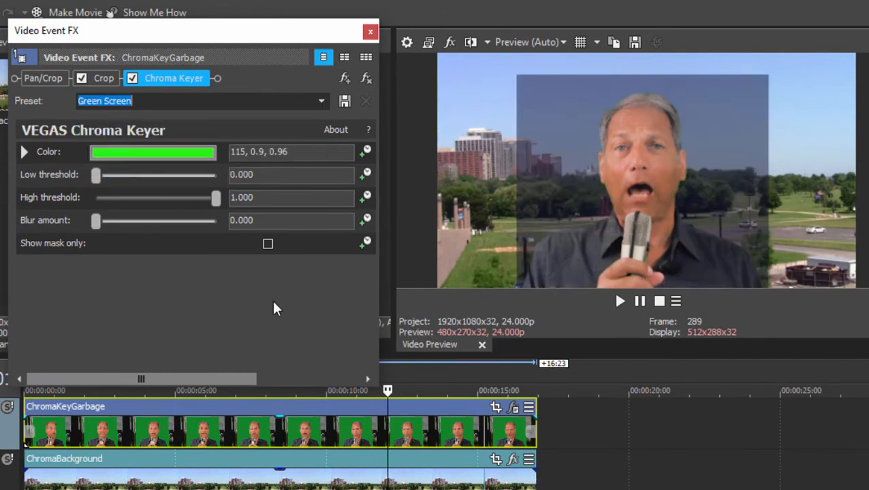
click(320, 101)
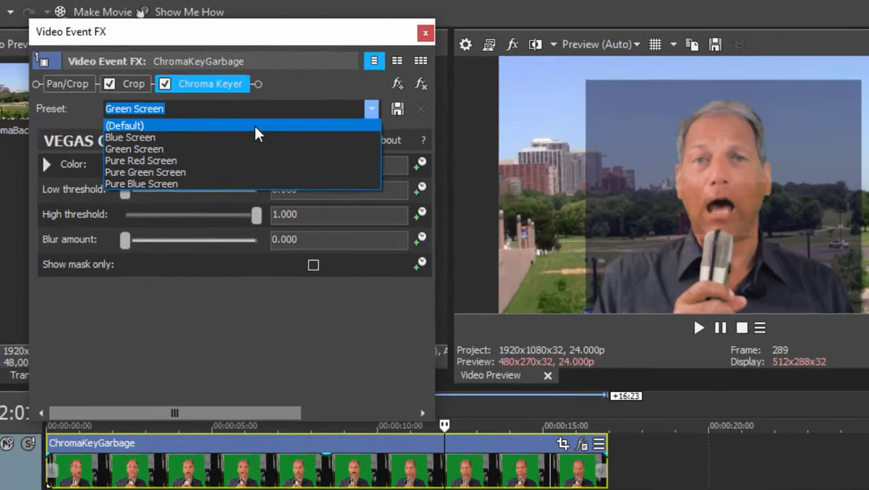
click(216, 116)
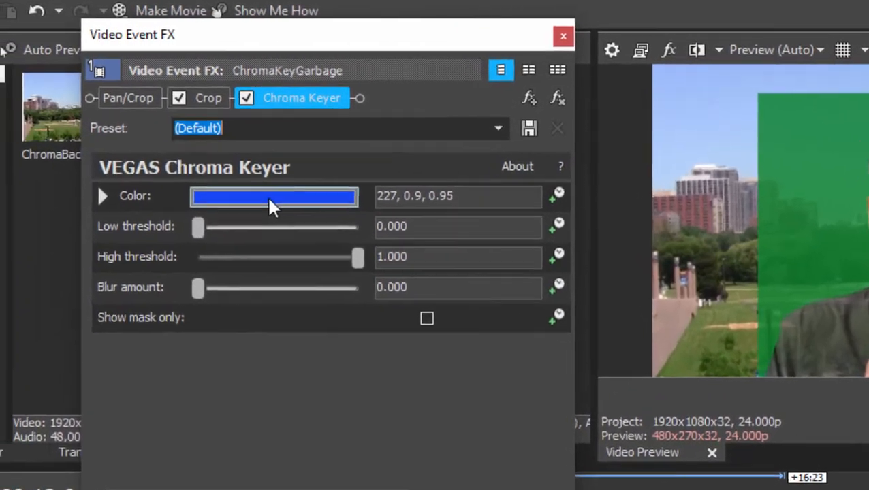
- Sample the Chroma Keyer's key color from the green backdrop in the video preview
click(103, 196)
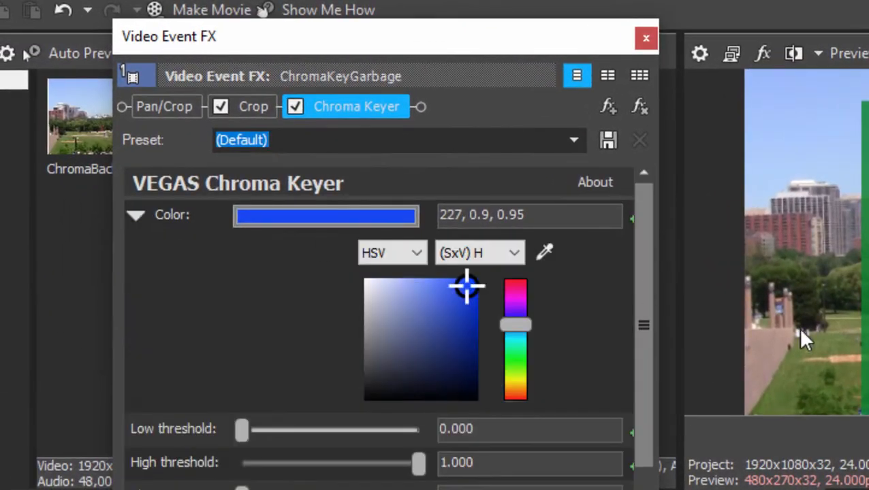
click(549, 253)
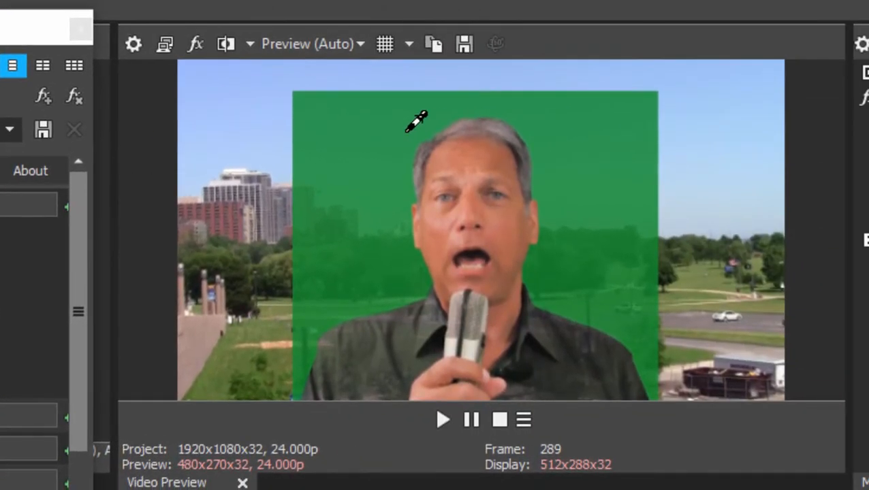
click(408, 130)
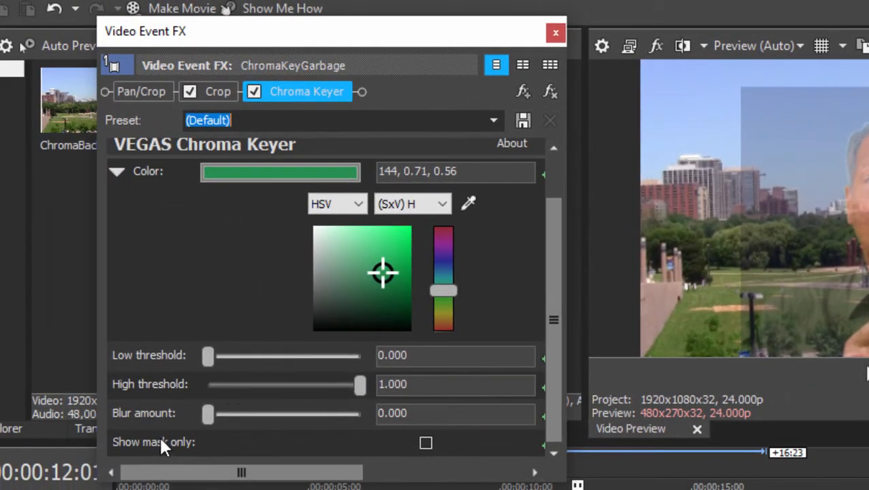
- Using the mask-only view, set the low threshold to about 0.238 and the high threshold to about 0.347, and restore the normal view
click(425, 442)
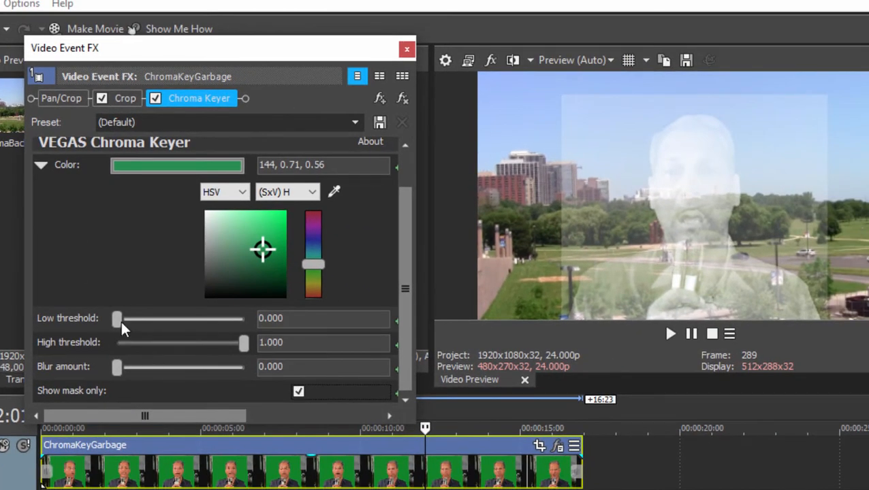
drag(120, 318, 150, 320)
drag(243, 342, 161, 353)
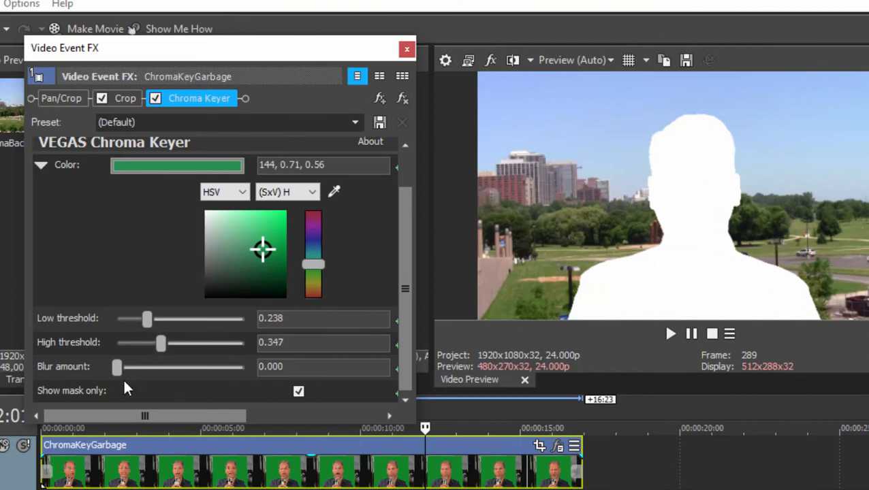
click(299, 392)
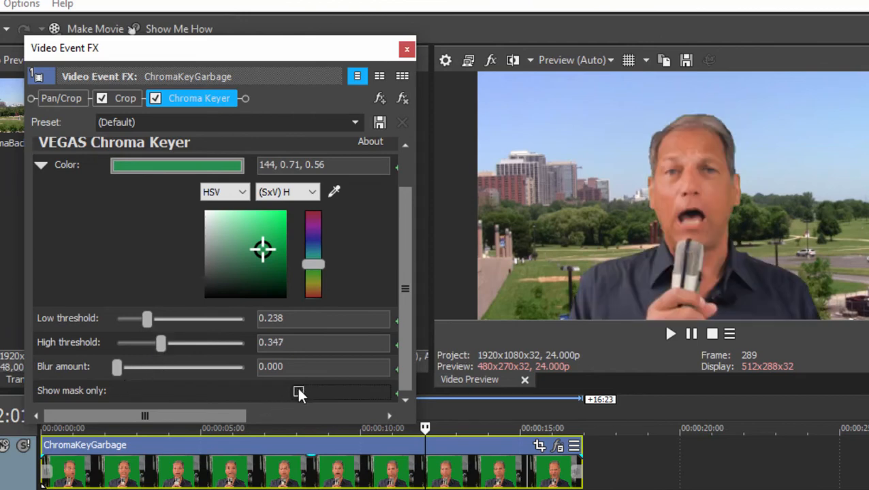
mouse_move(115, 367)
mouse_down()
mouse_move(124, 368)
mouse_move(118, 371)
mouse_up()
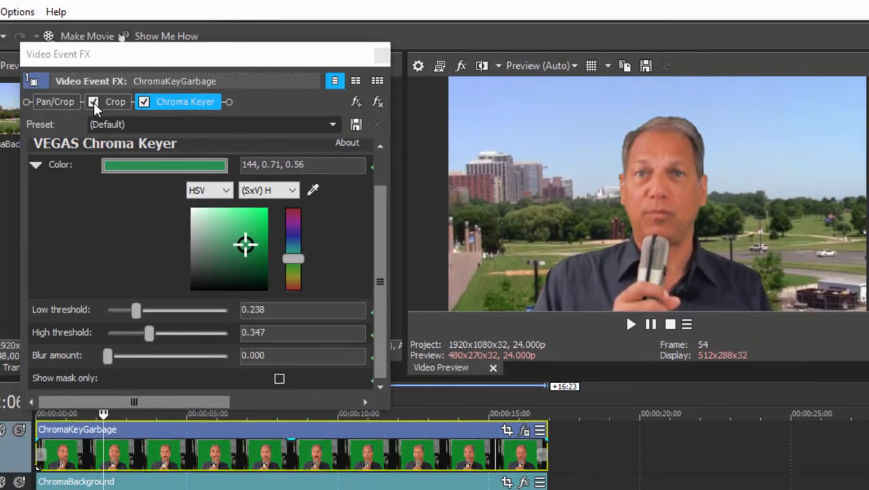
- Compare the clip with its effects switched off and on, and check the keyed picture at 00:00:03:19
click(144, 102)
click(93, 100)
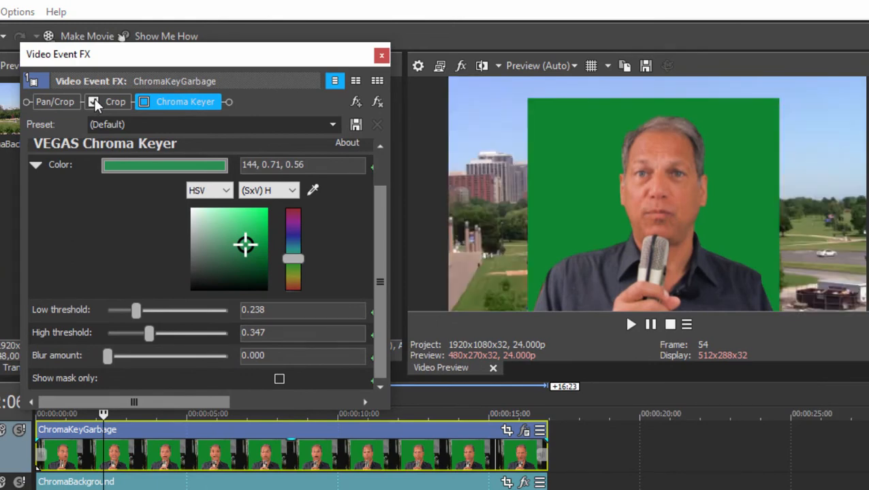
click(144, 103)
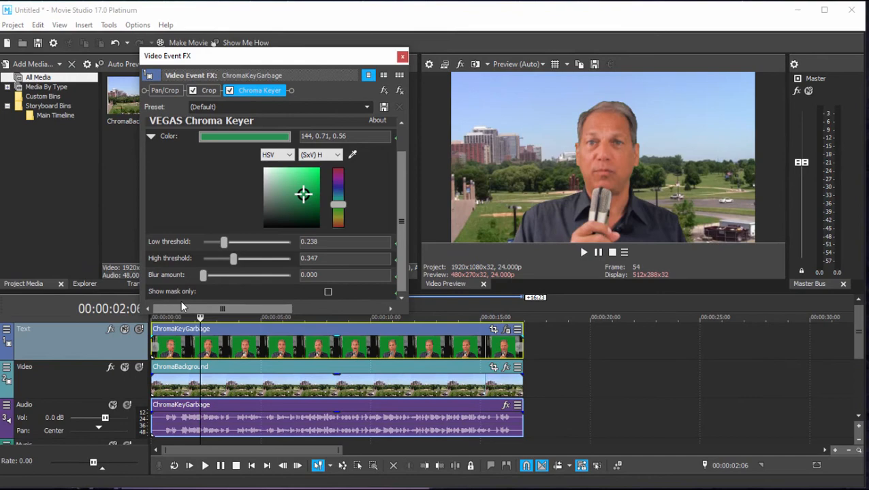
click(234, 318)
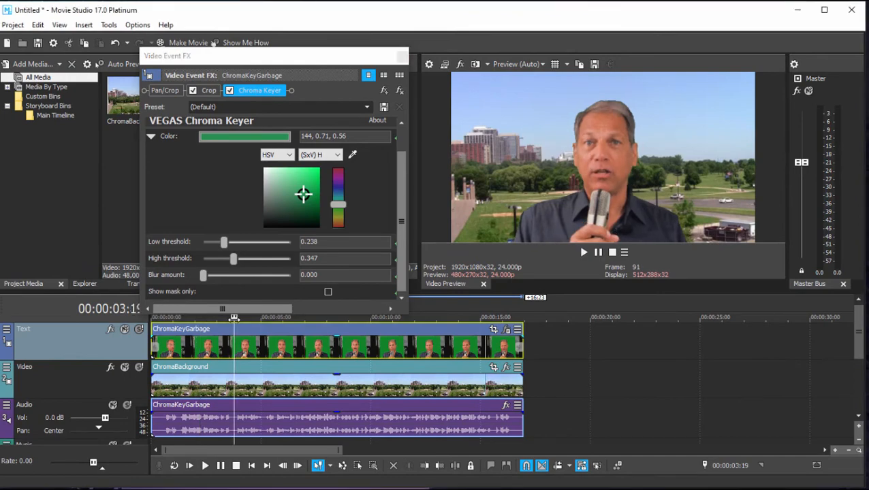